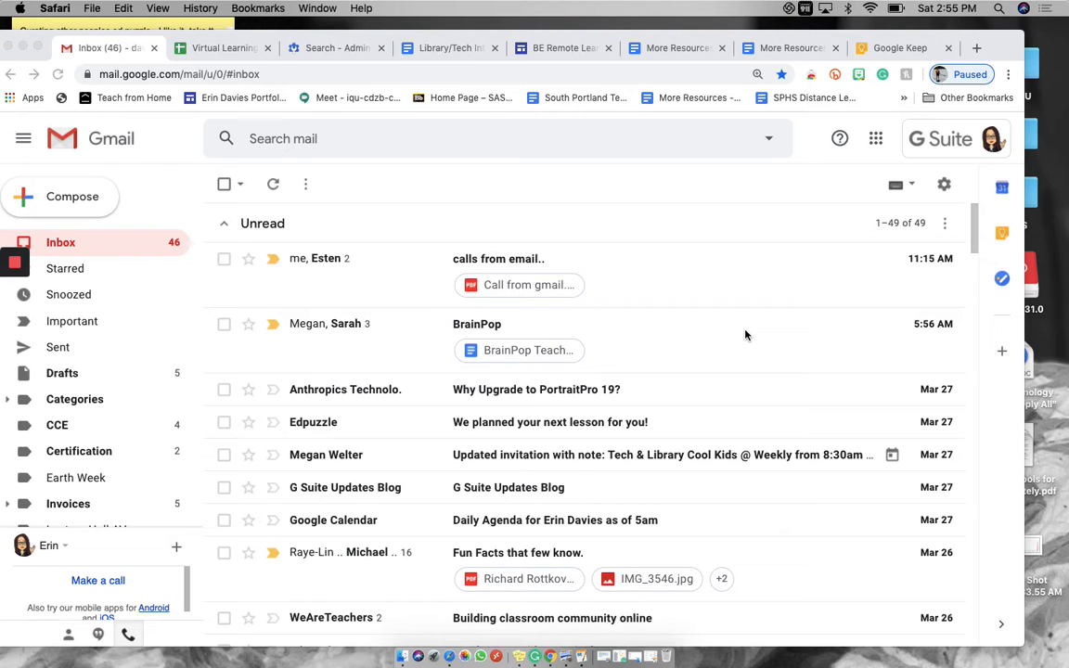
# - Open the unread "Why Upgrade to PortraitPro 19?" email from the inbox and skim its contents
pyautogui.scroll(-5, 745, 334)
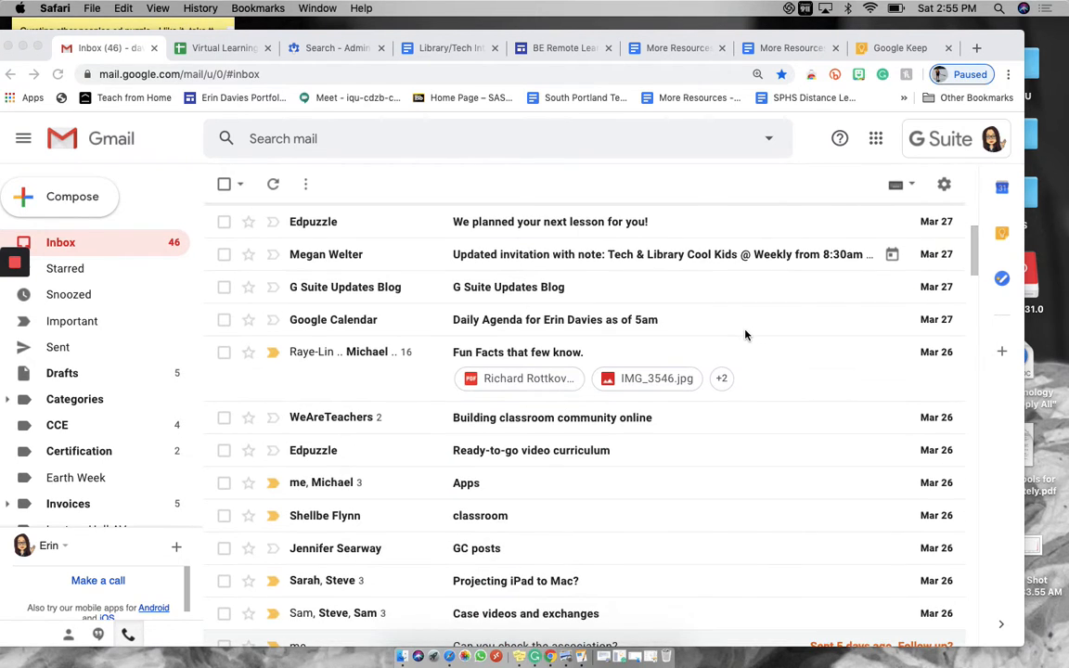
pyautogui.scroll(-2, 745, 334)
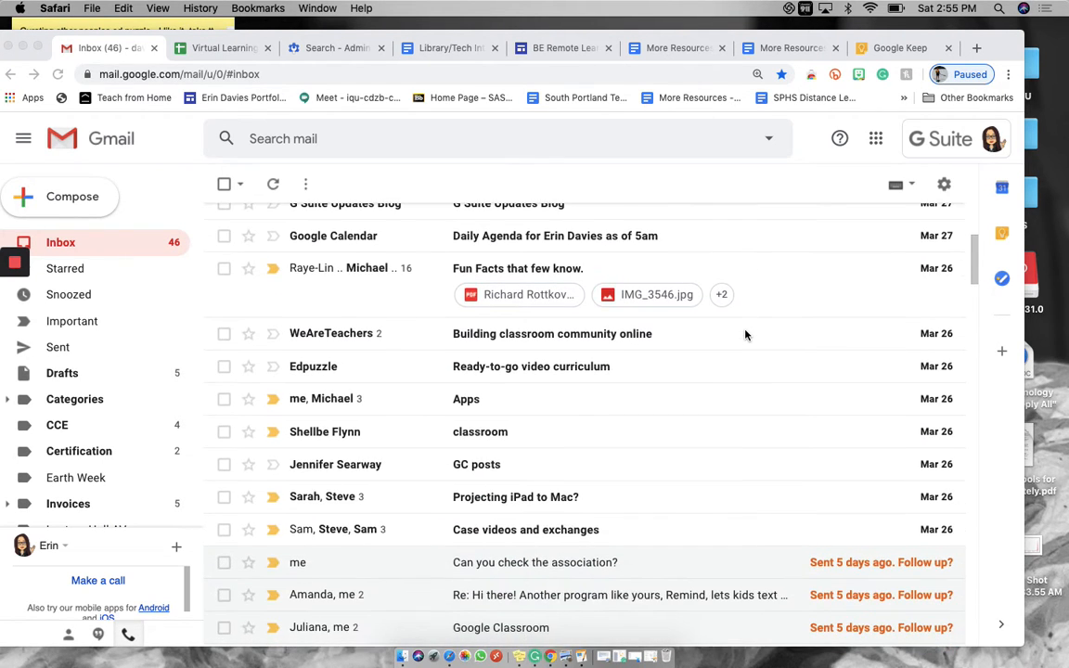
pyautogui.scroll(4, 746, 334)
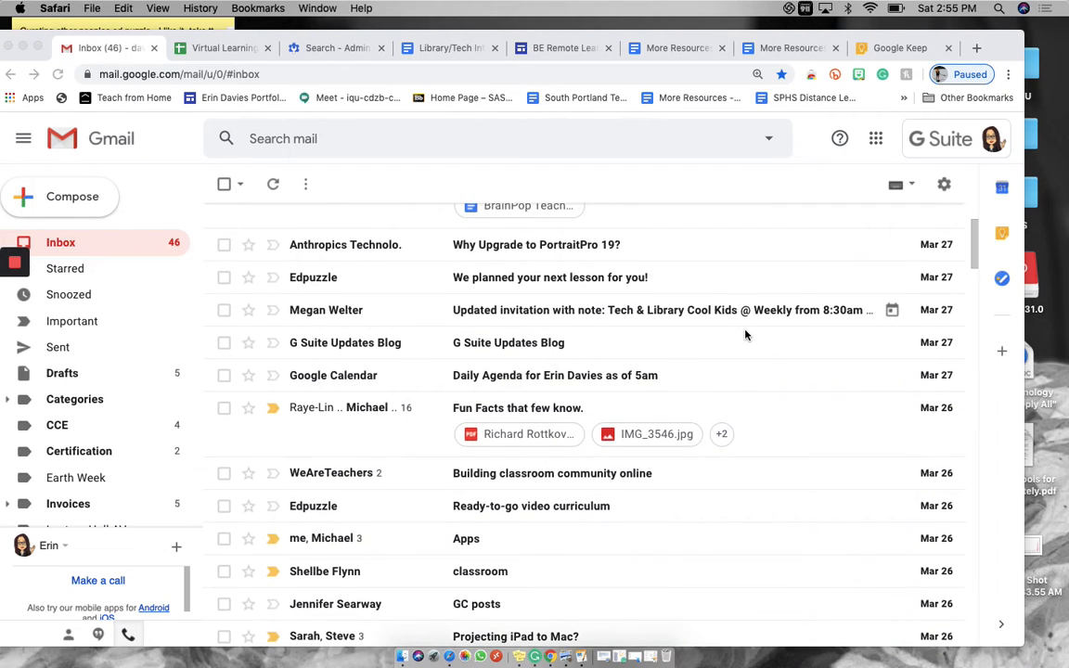
pyautogui.scroll(2, 745, 334)
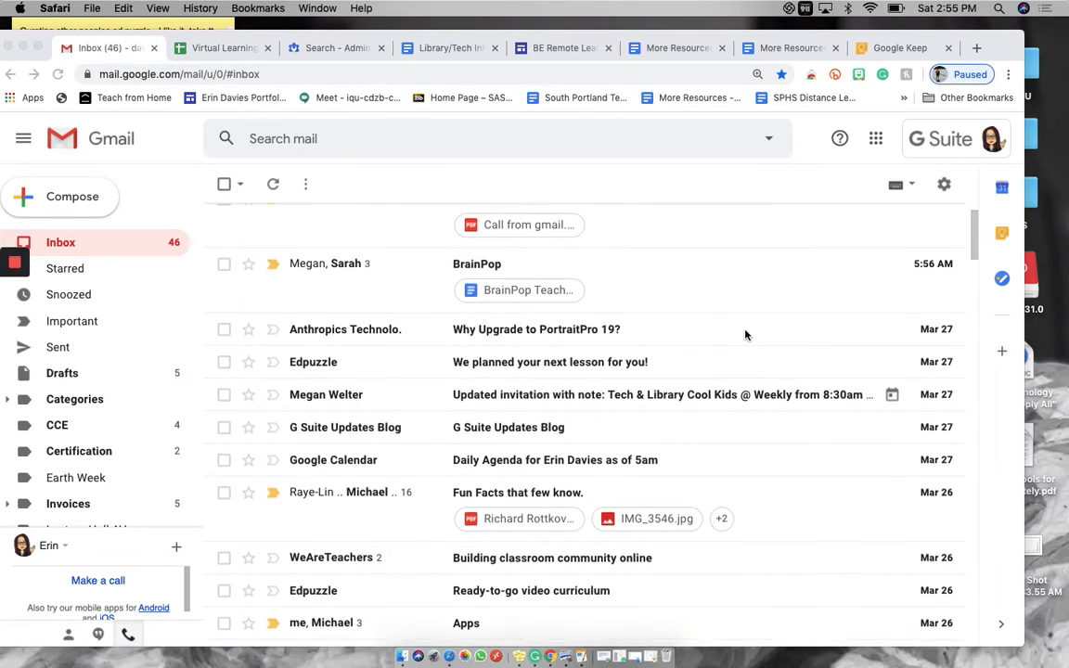
pyautogui.click(345, 336)
pyautogui.click(344, 336)
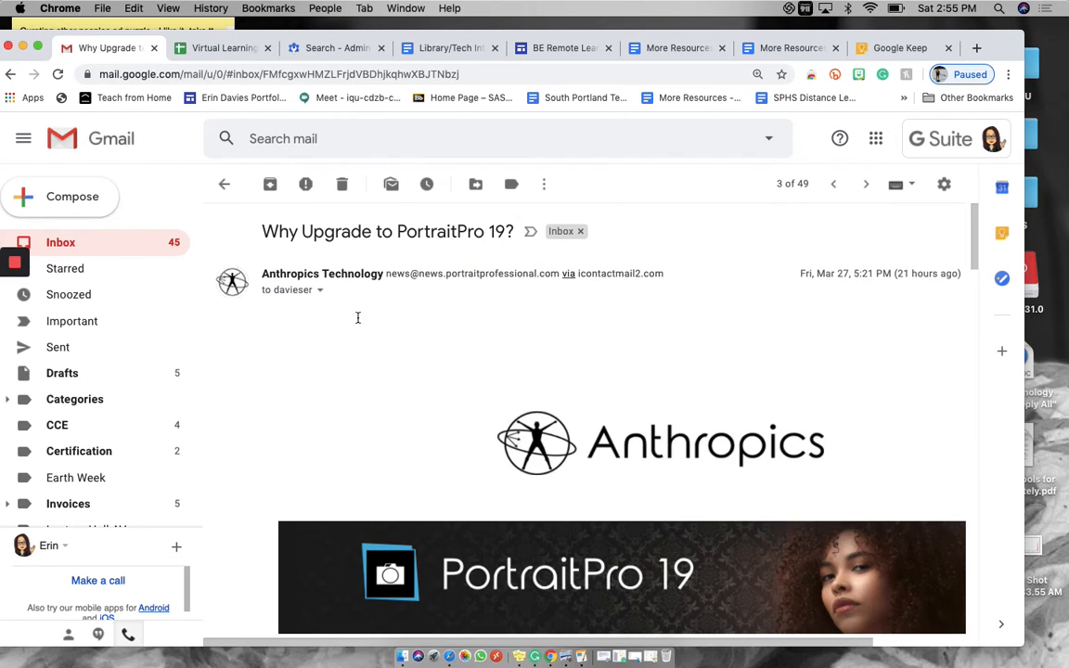
pyautogui.scroll(-7, 579, 422)
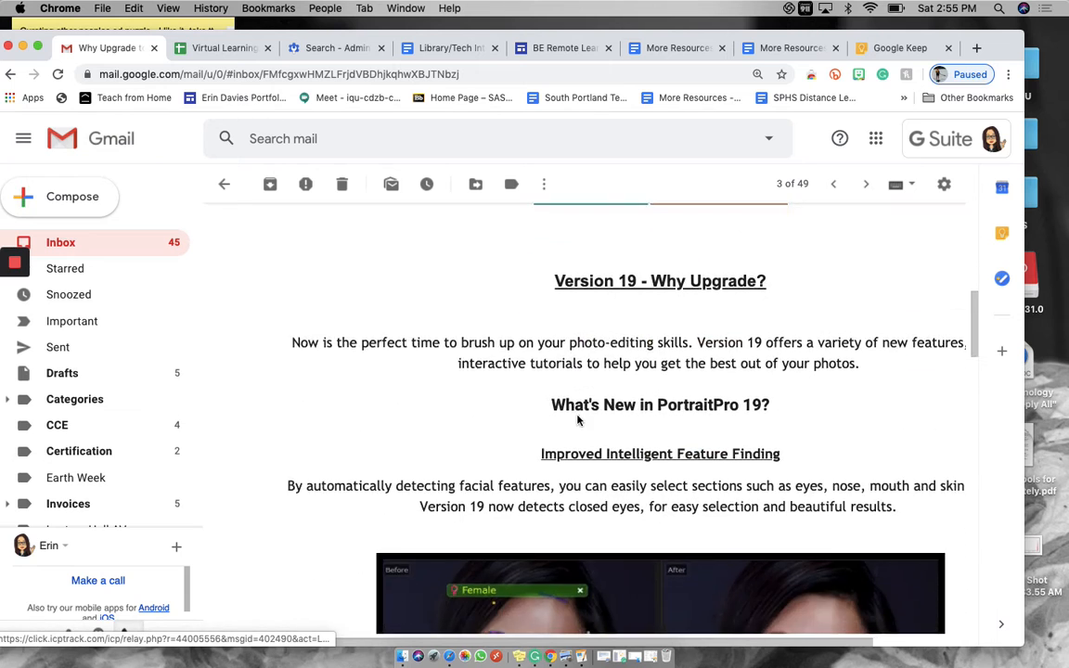
pyautogui.scroll(7, 578, 422)
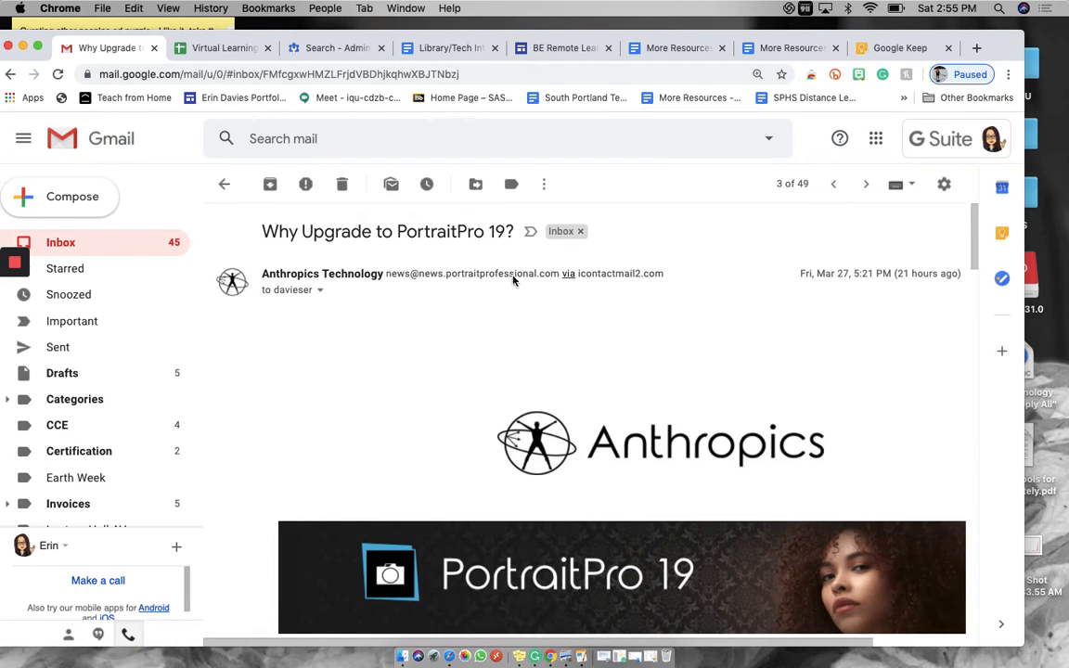
# - Create a filter from this email that makes the sender's messages skip the inbox, applying it to the existing matching conversation too
pyautogui.click(548, 186)
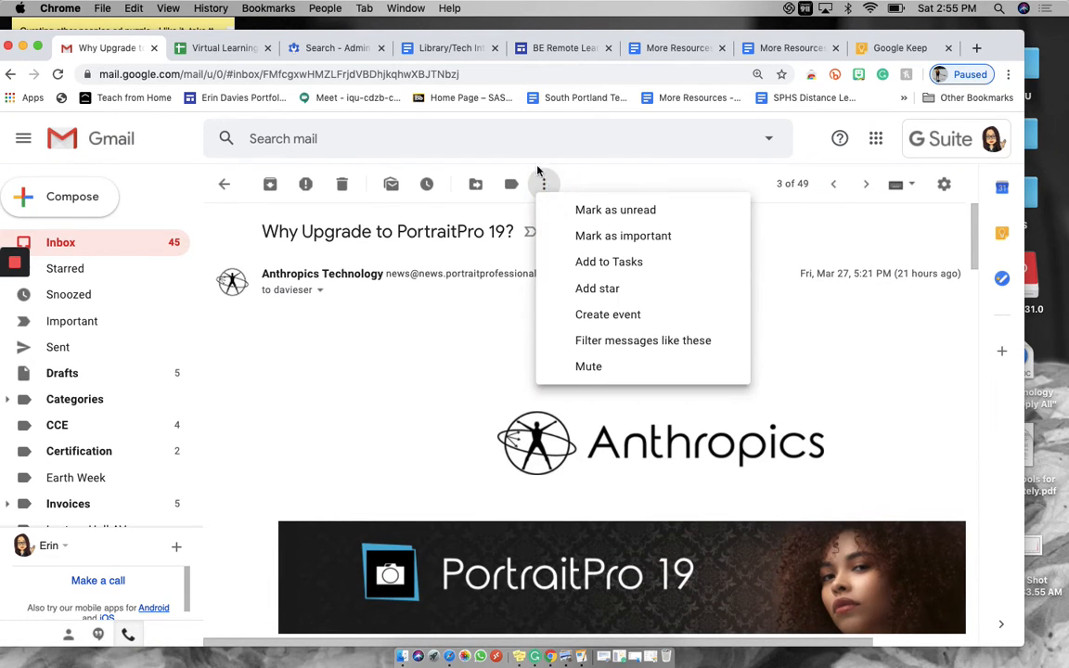
pyautogui.click(729, 347)
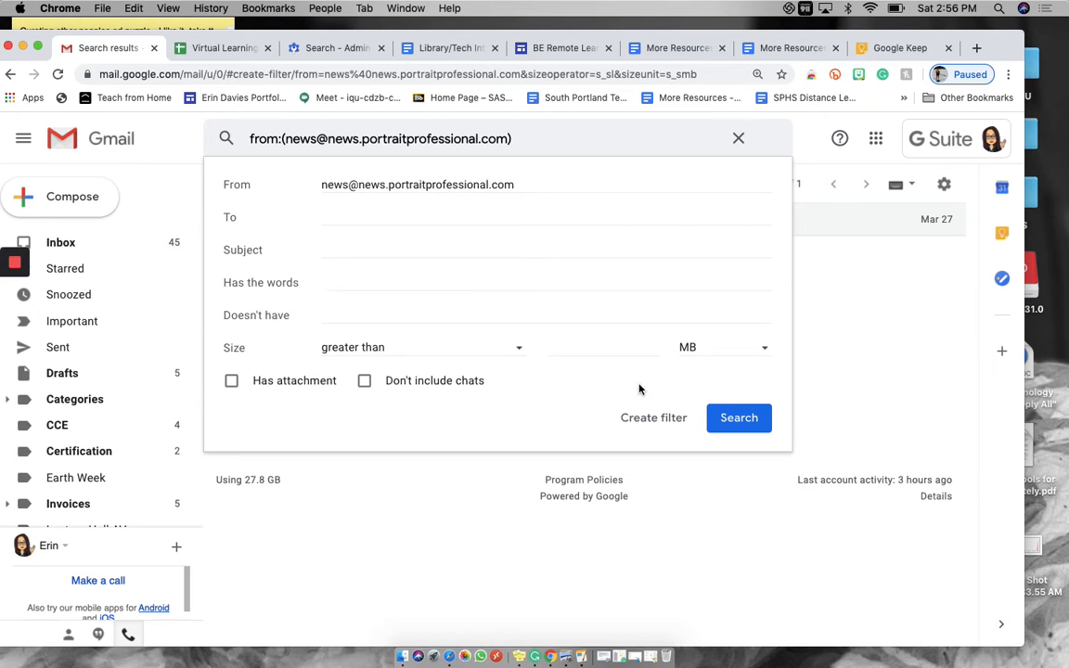
pyautogui.click(651, 418)
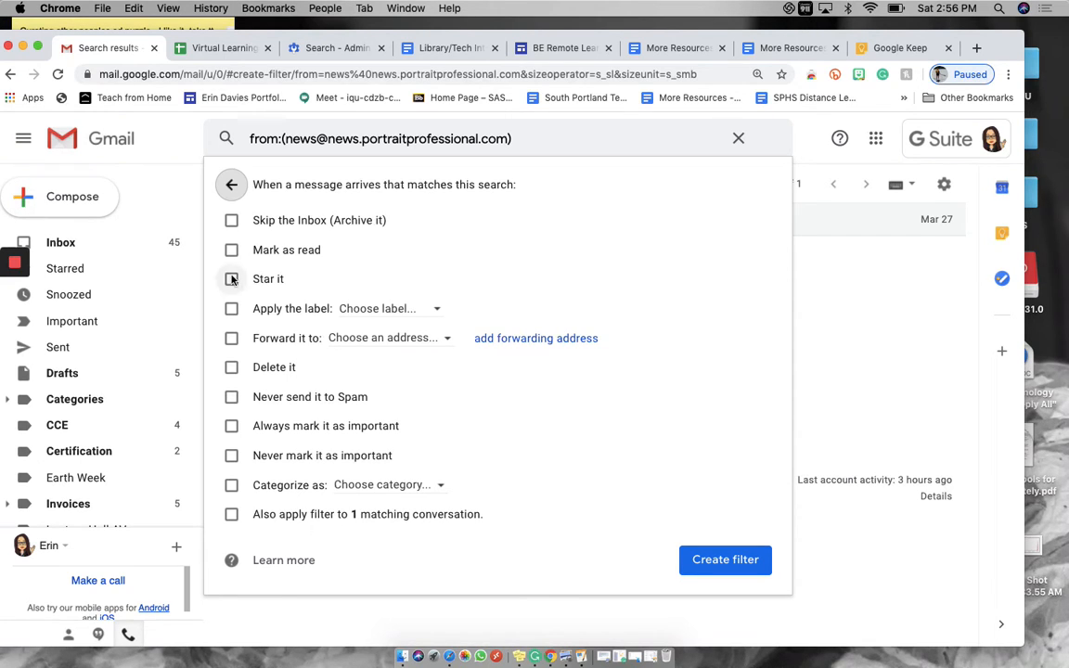
pyautogui.click(231, 220)
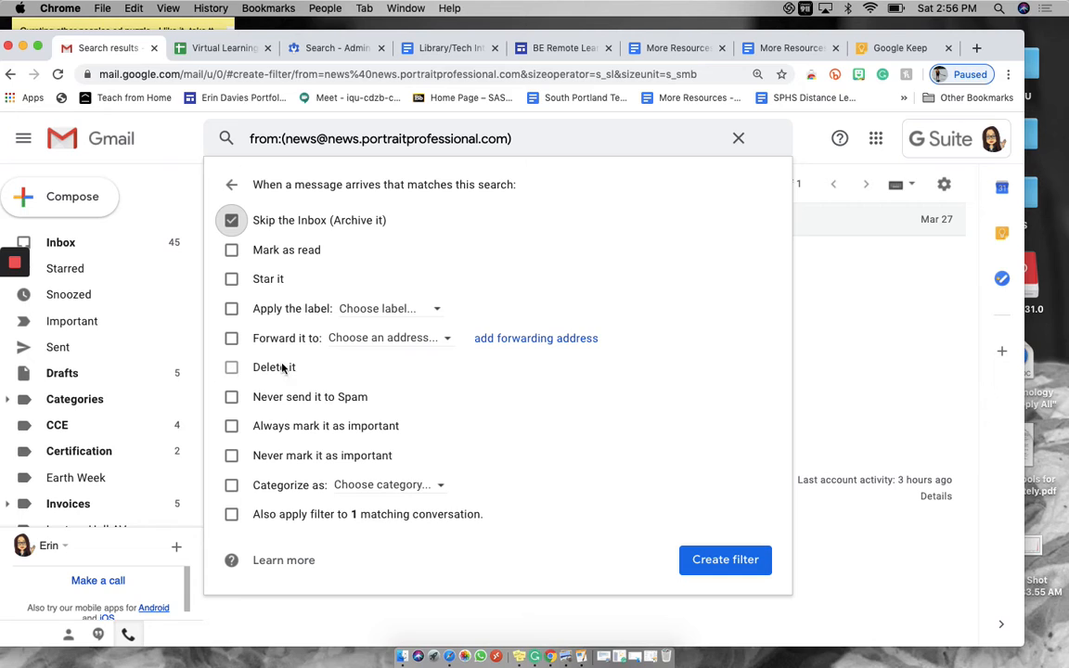
pyautogui.click(231, 516)
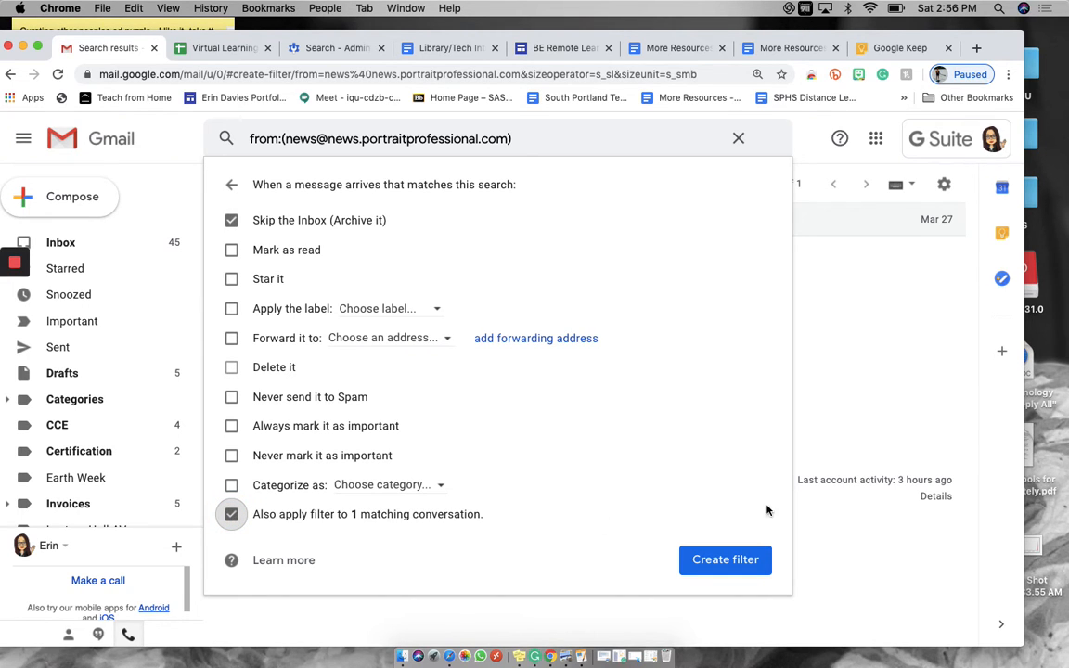
pyautogui.click(740, 561)
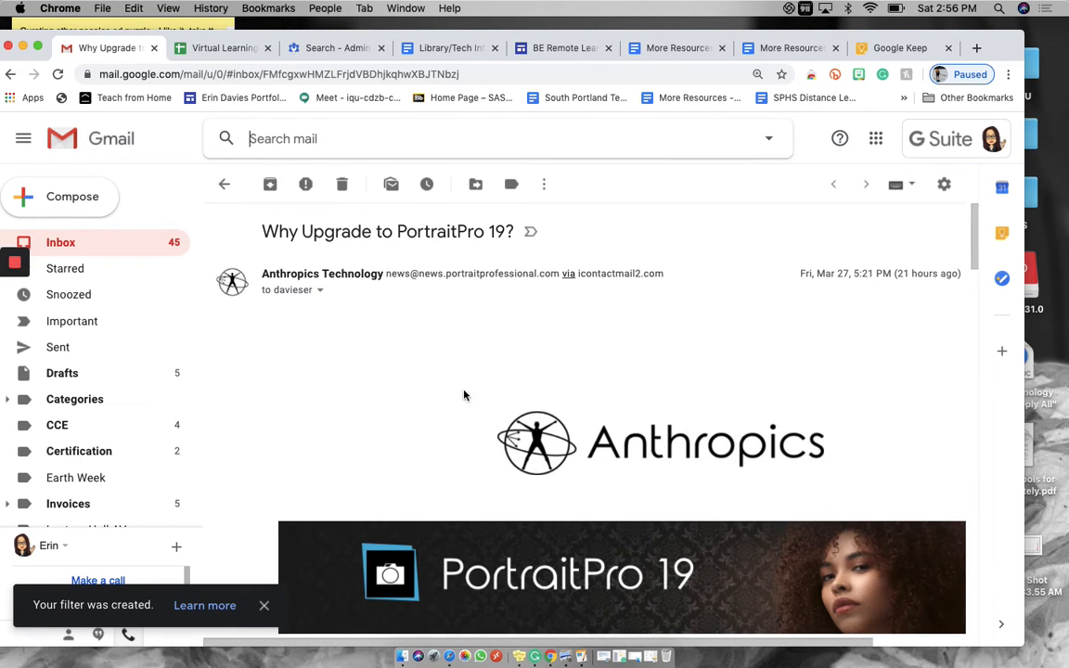
# - Return to the inbox and look through the list of remaining messages
pyautogui.click(105, 244)
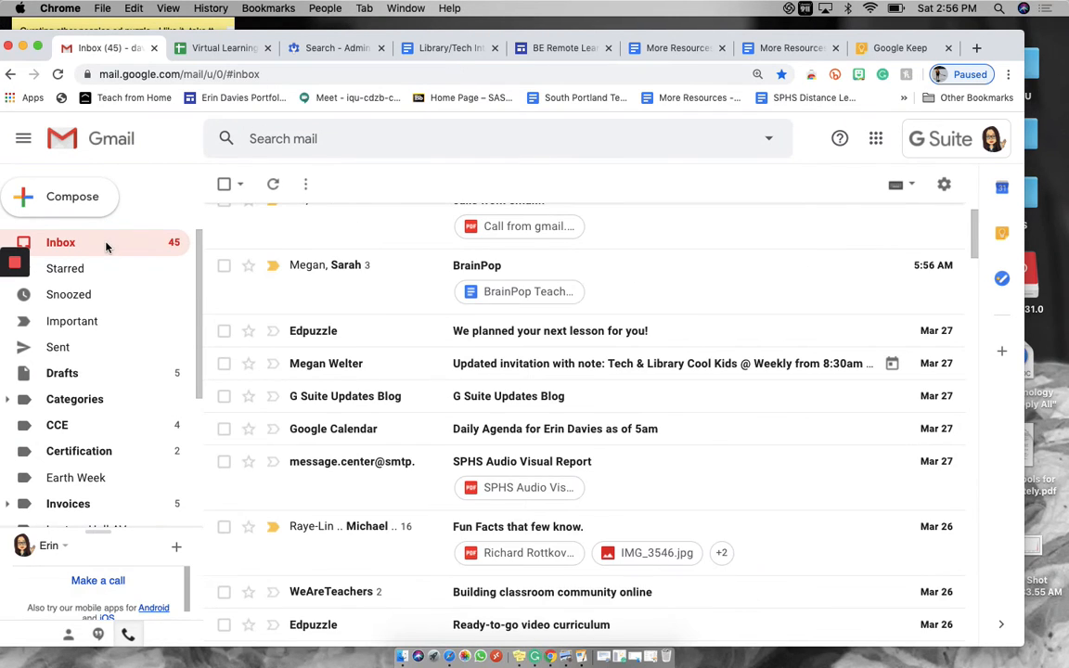
pyautogui.scroll(-3, 421, 390)
pyautogui.scroll(-10, 422, 391)
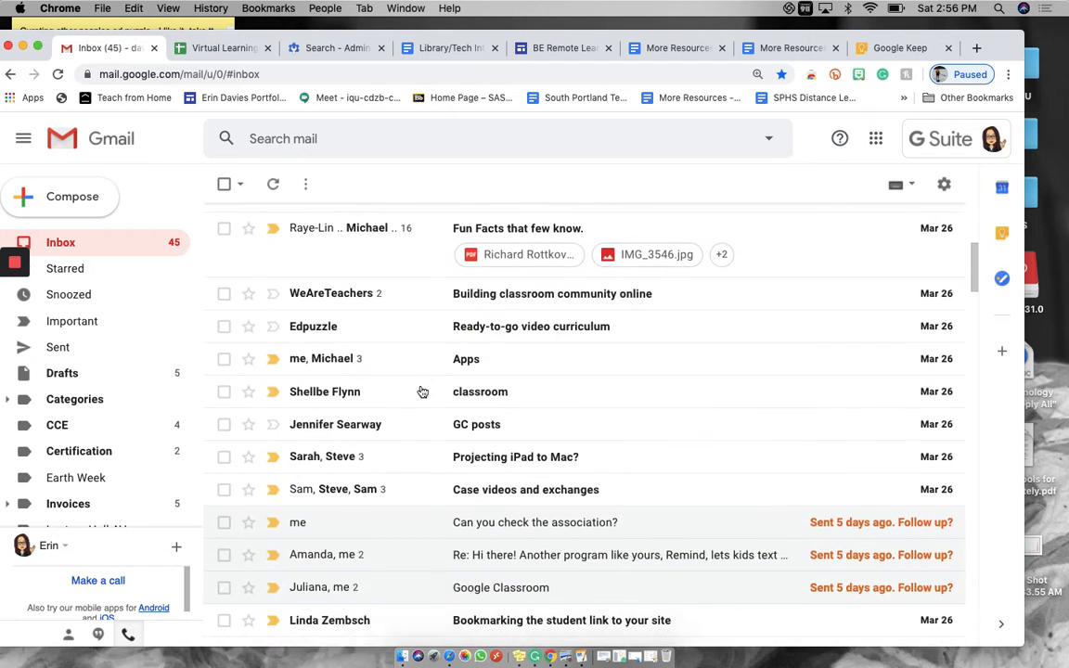
pyautogui.scroll(-4, 422, 392)
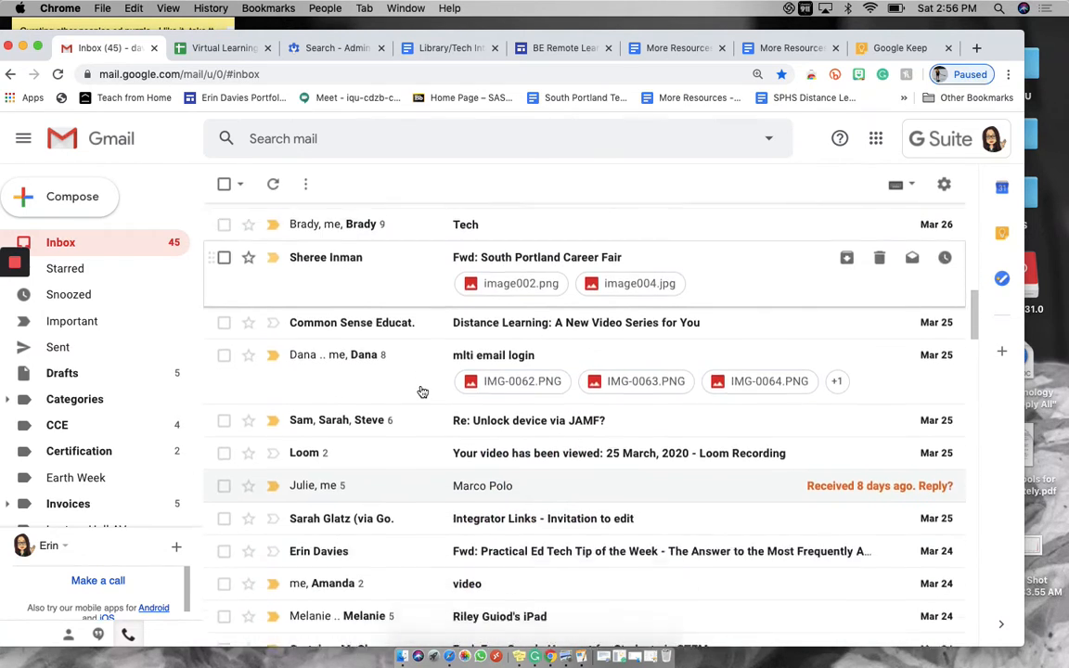
pyautogui.scroll(15, 422, 392)
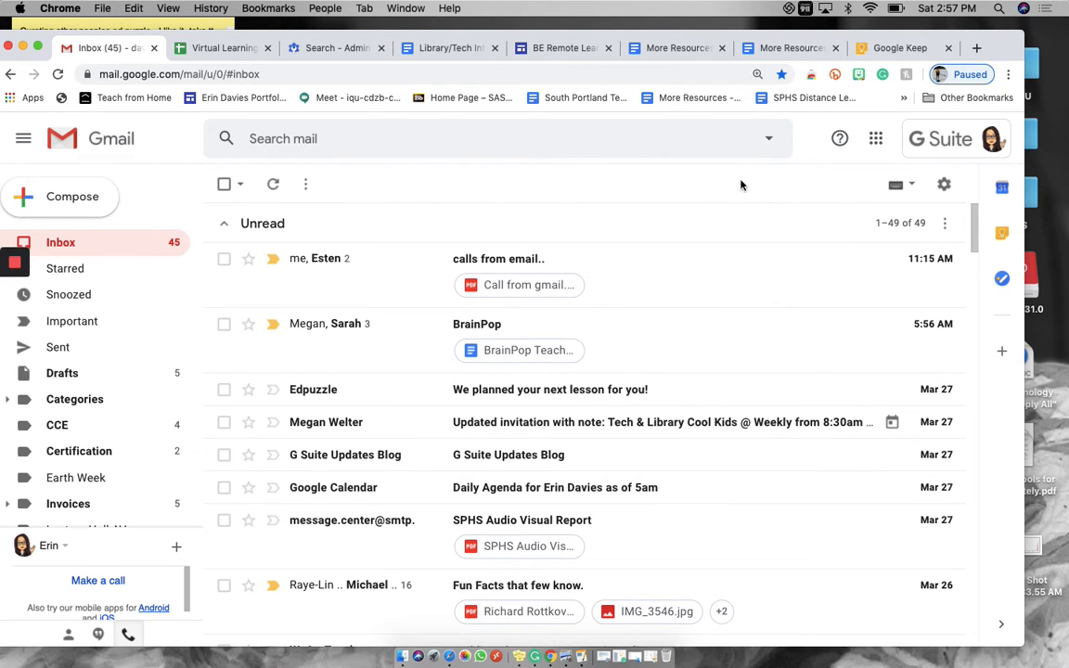
# - Open the "SPHS Audio Visual Report" email and start a filter for messages like it, continuing to the filter actions
pyautogui.scroll(-3, 670, 258)
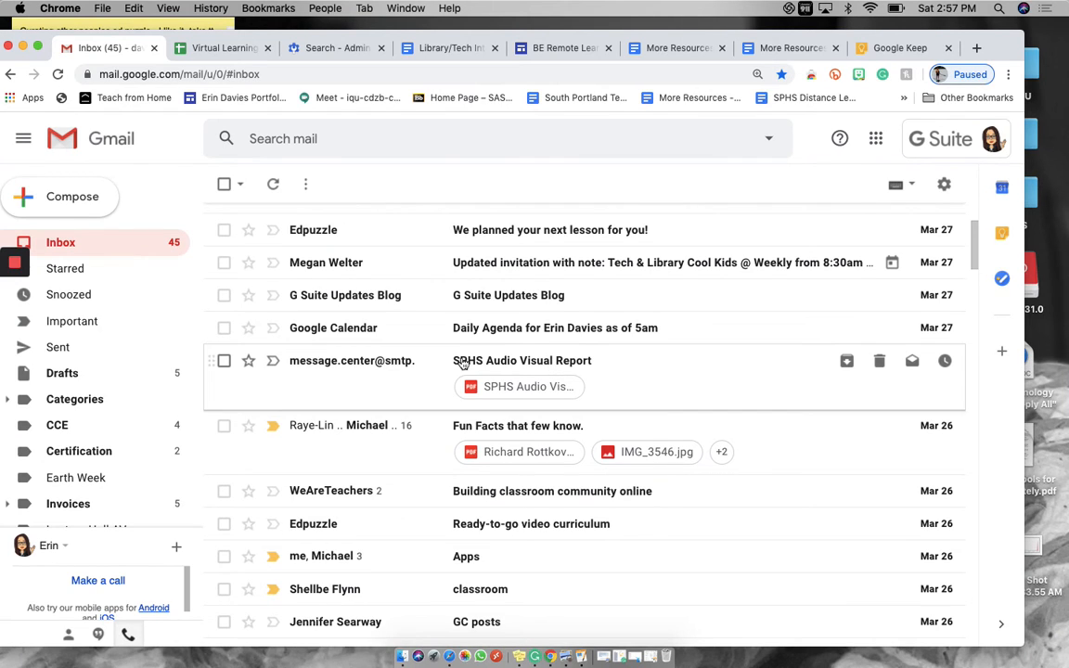
pyautogui.click(525, 360)
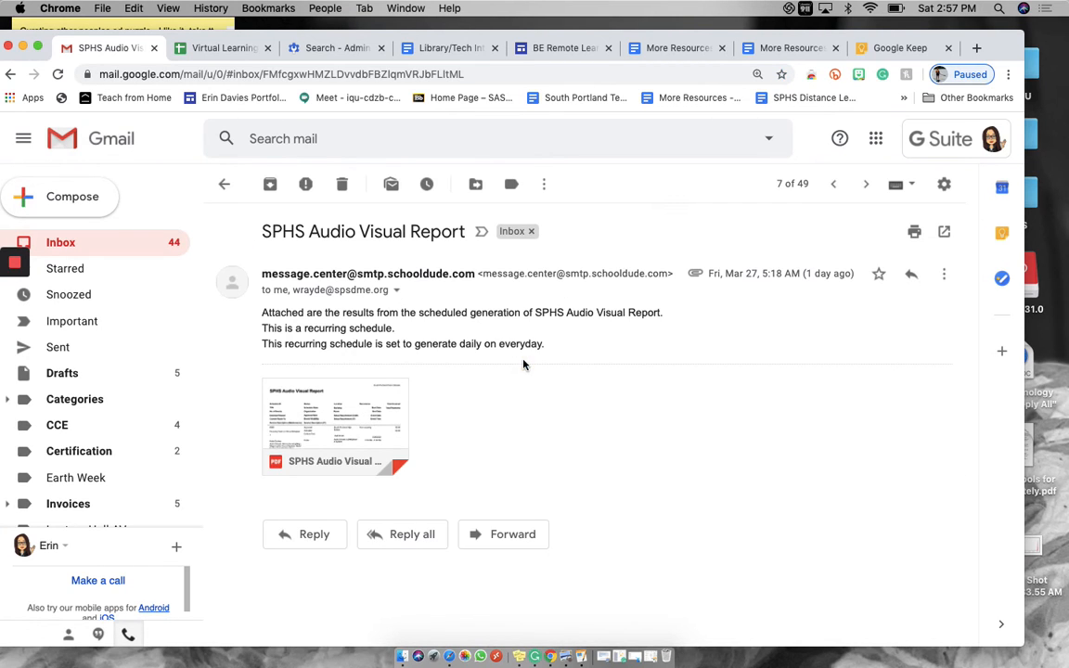
pyautogui.click(544, 184)
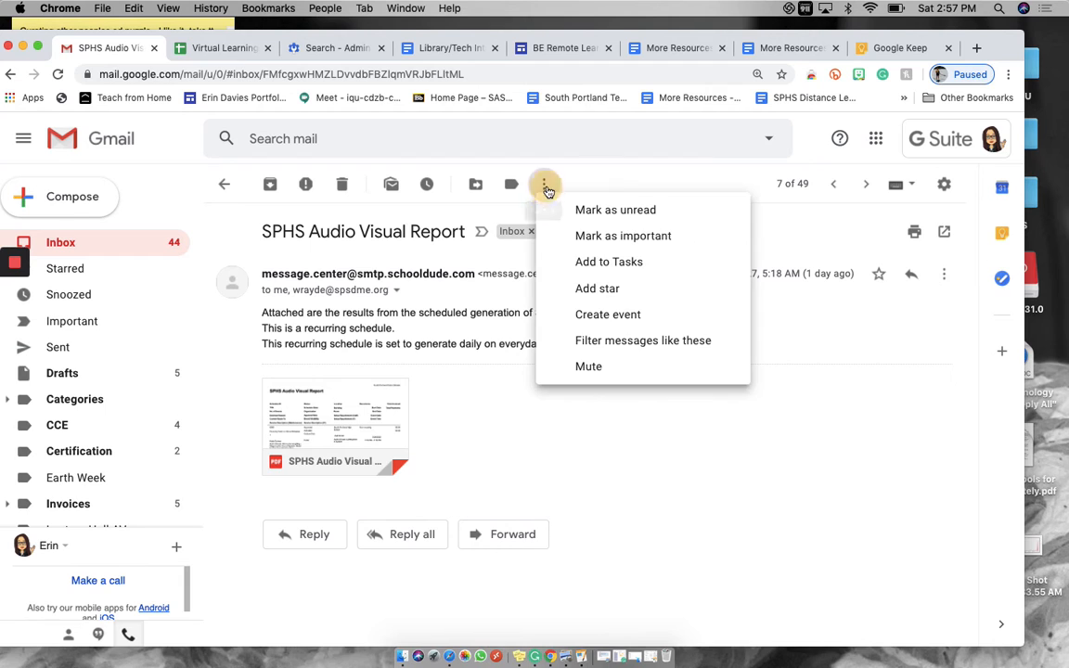
pyautogui.click(697, 341)
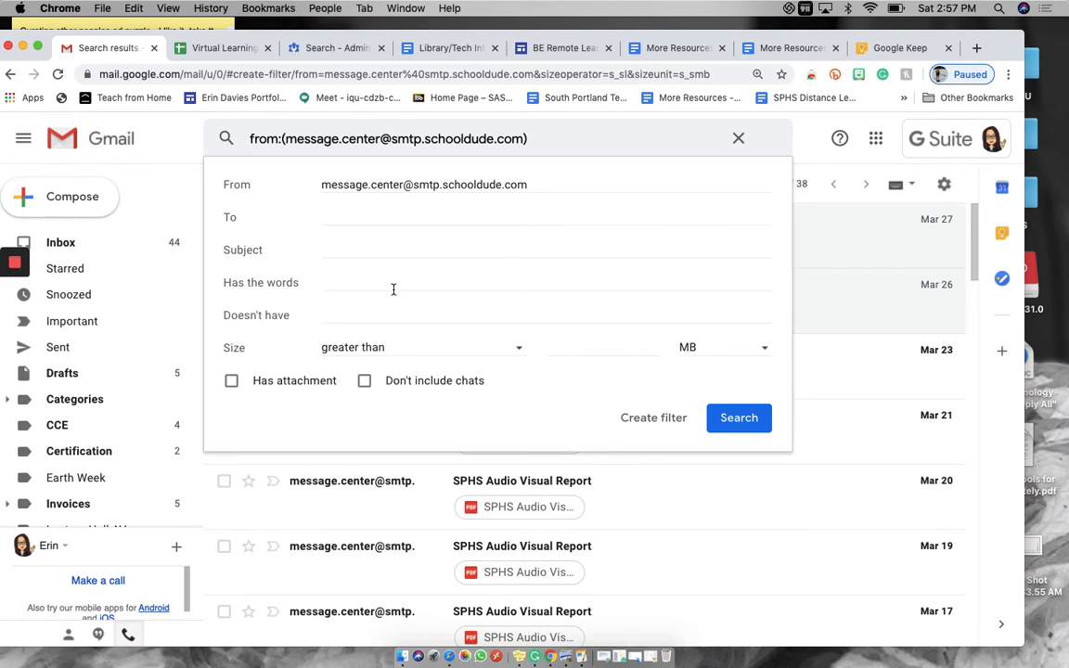
pyautogui.click(657, 419)
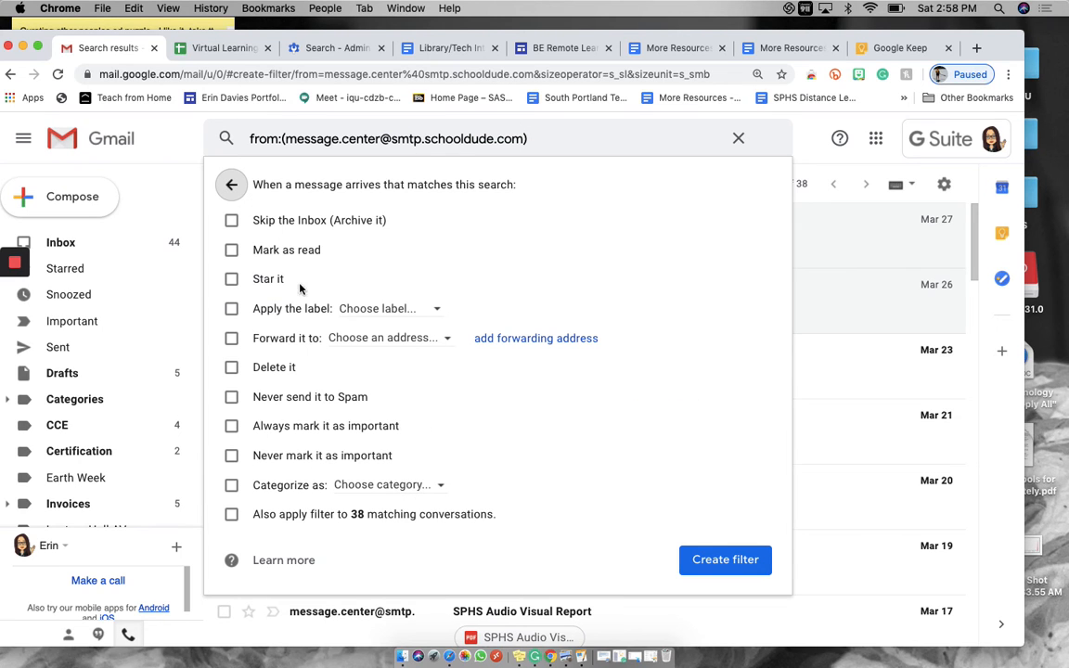
# - Create the filter with Skip the Inbox and the label Lecture Hall AV, also applying it to the existing matching conversations
pyautogui.click(232, 221)
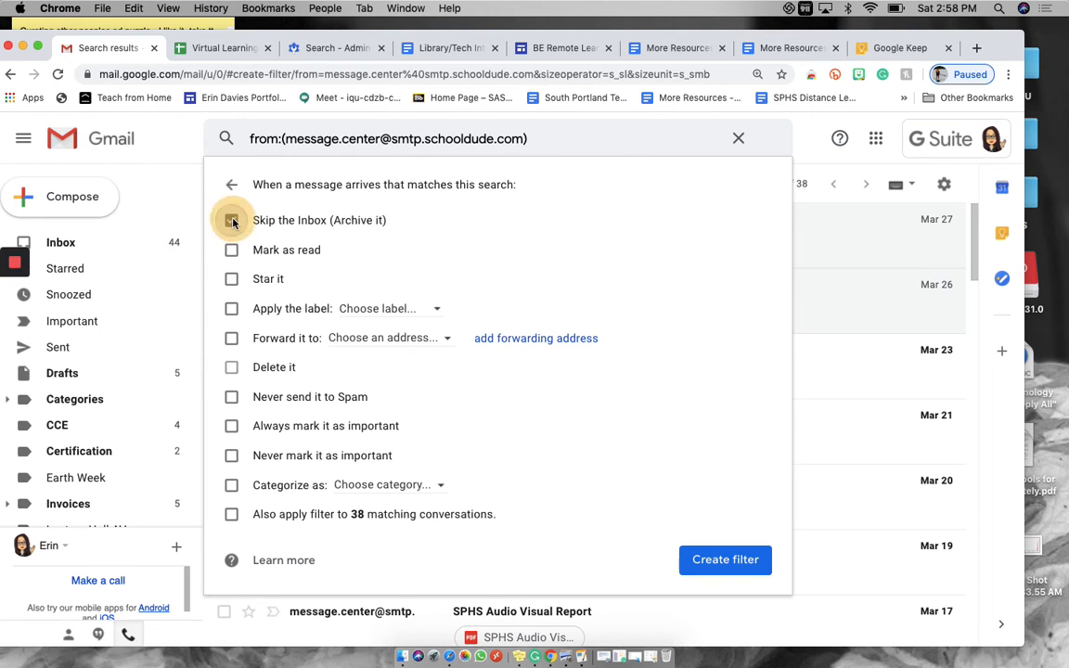
pyautogui.click(232, 310)
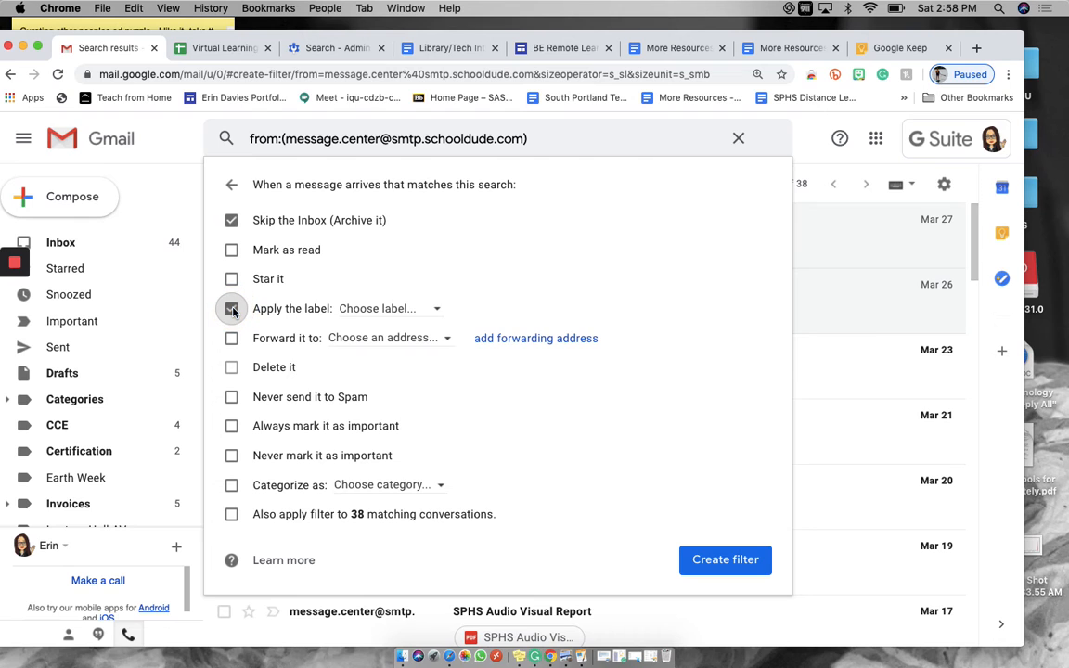
pyautogui.click(436, 312)
pyautogui.scroll(-2, 507, 411)
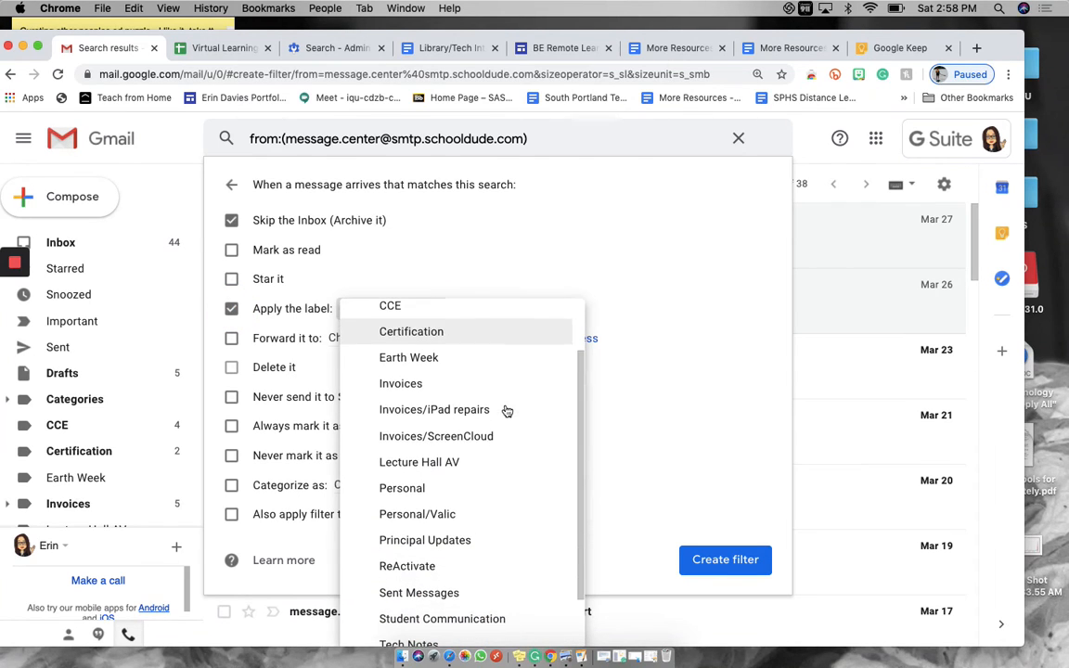
pyautogui.click(454, 465)
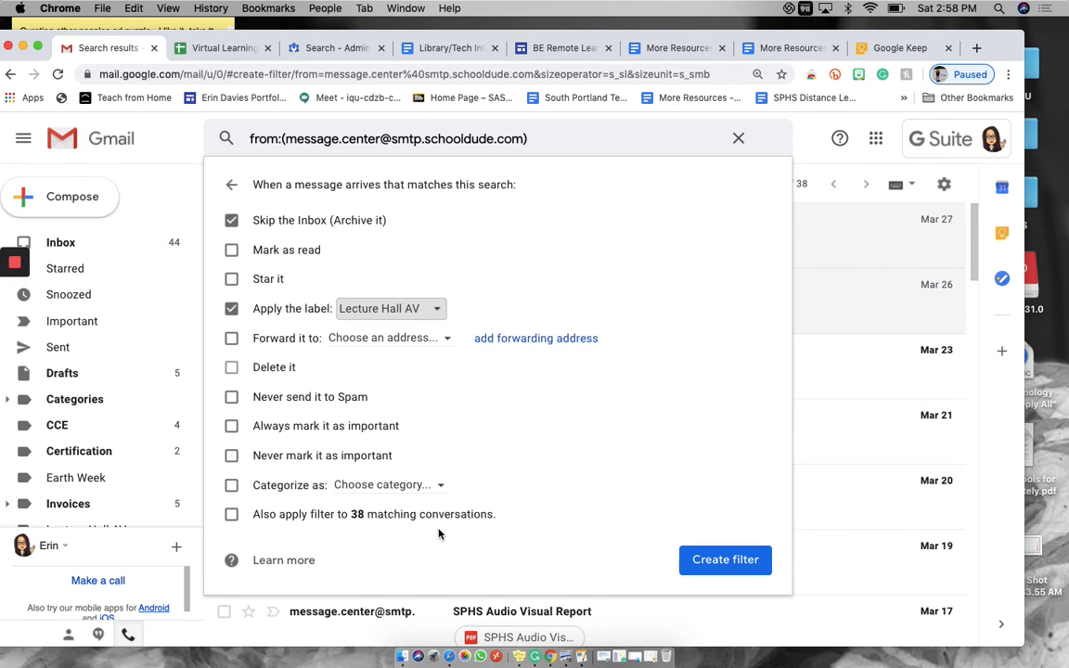
pyautogui.click(232, 514)
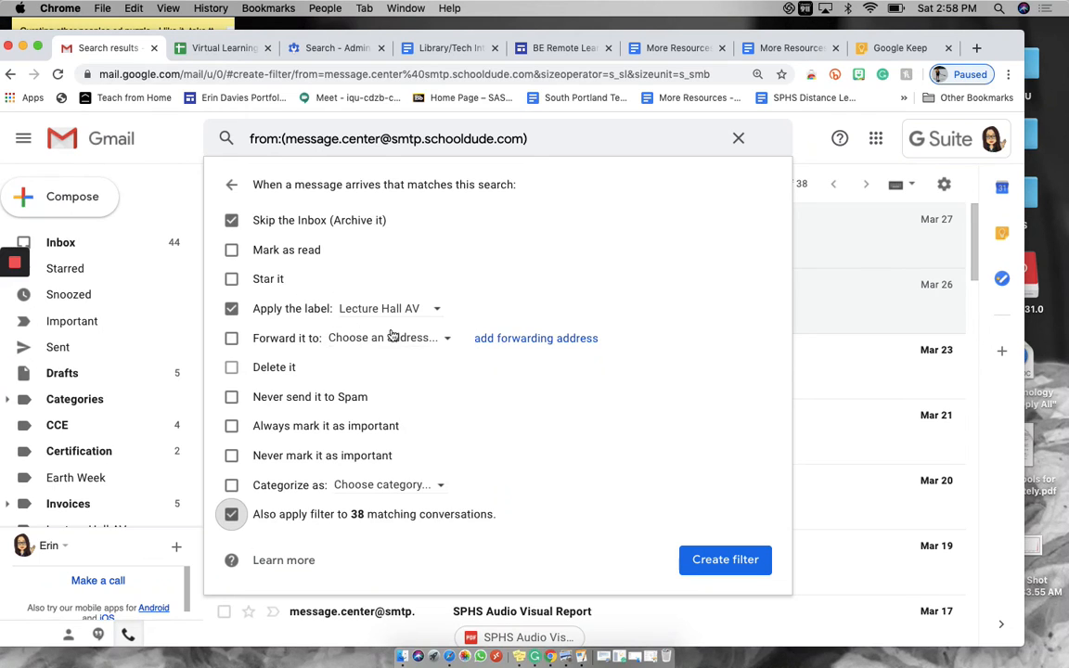
pyautogui.click(732, 561)
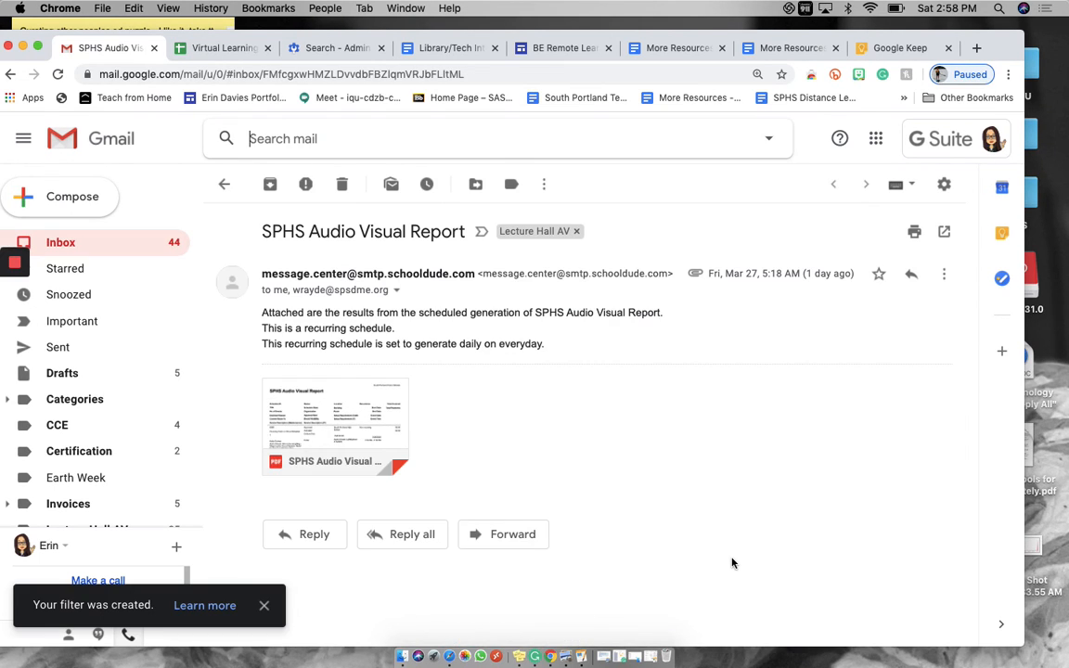
# - Open the Lecture Hall AV label and look through the messages filed under it
pyautogui.scroll(-2, 100, 467)
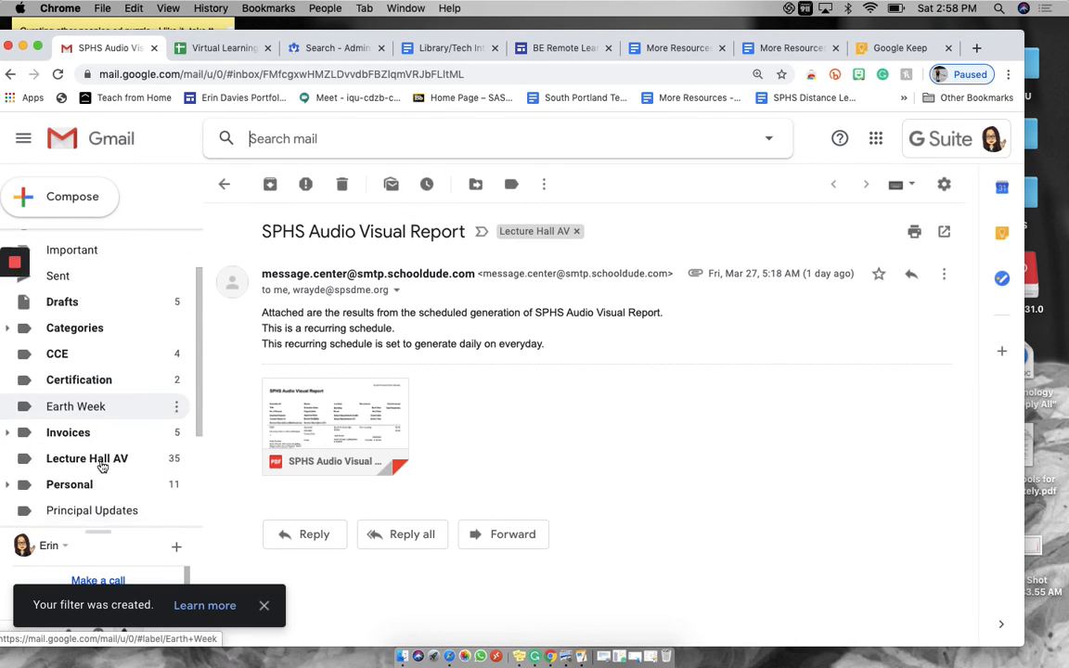
pyautogui.scroll(-3, 102, 468)
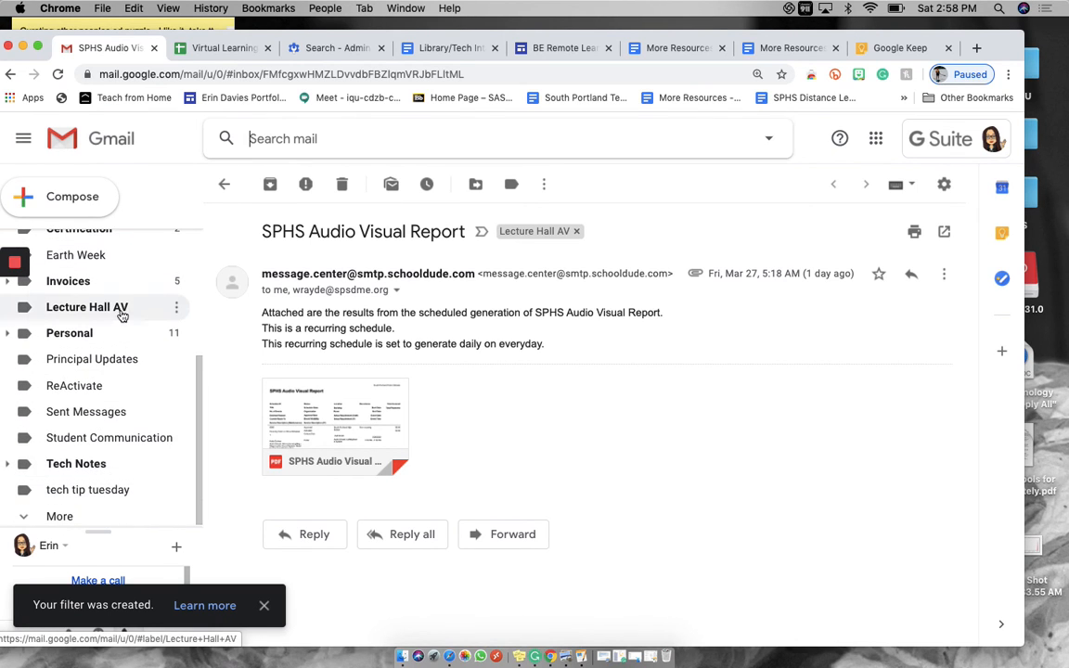
pyautogui.click(122, 316)
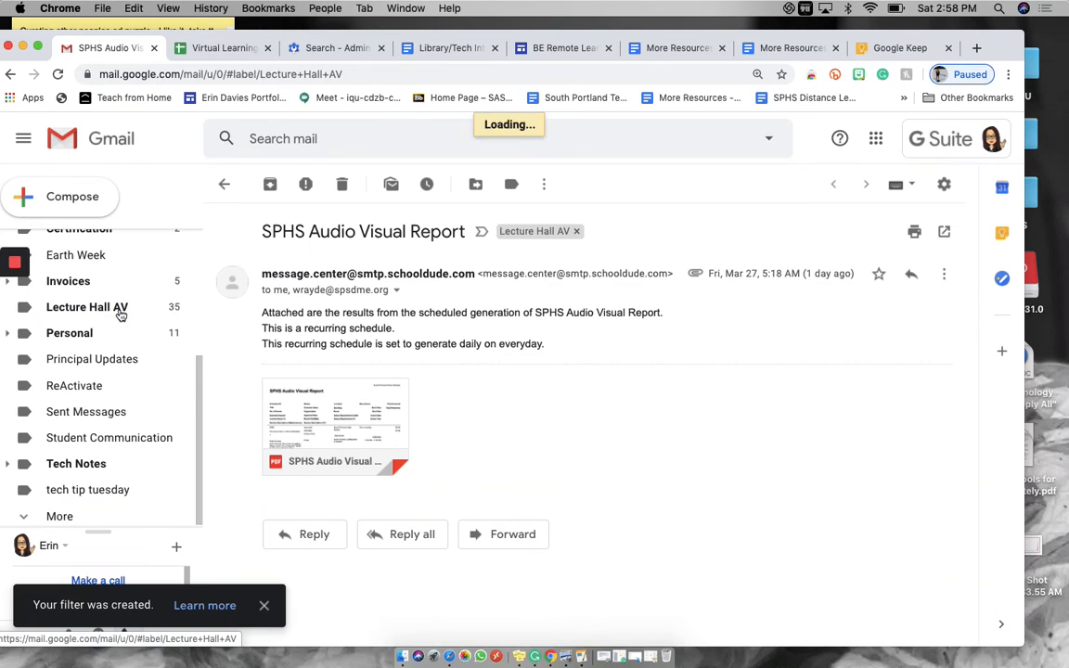
pyautogui.scroll(-5, 387, 371)
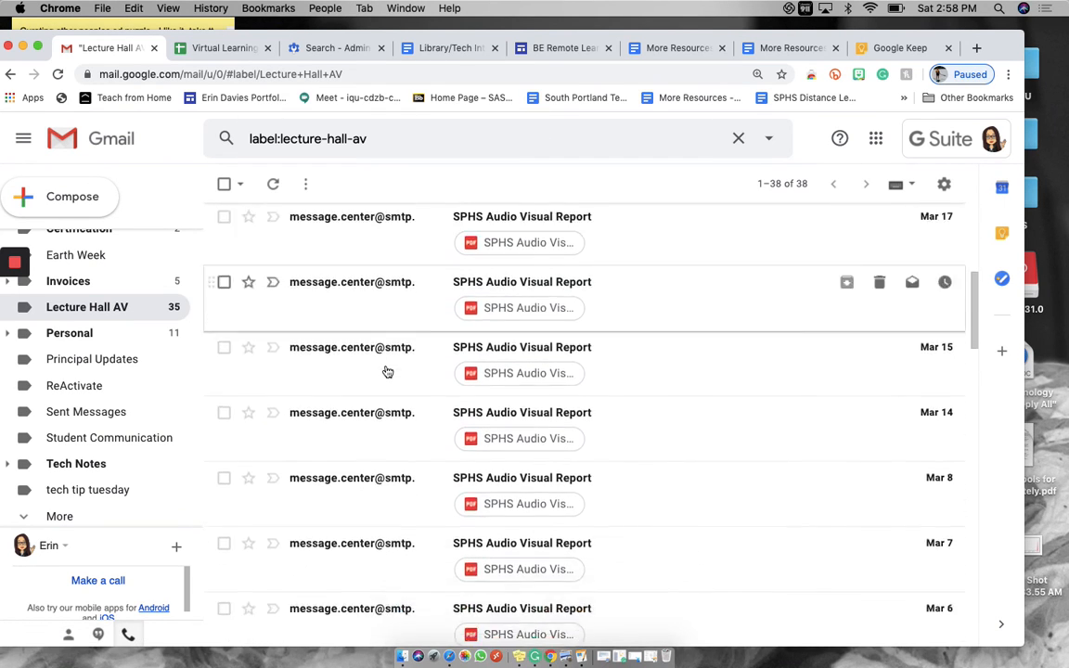
pyautogui.scroll(-5, 387, 371)
pyautogui.scroll(10, 387, 372)
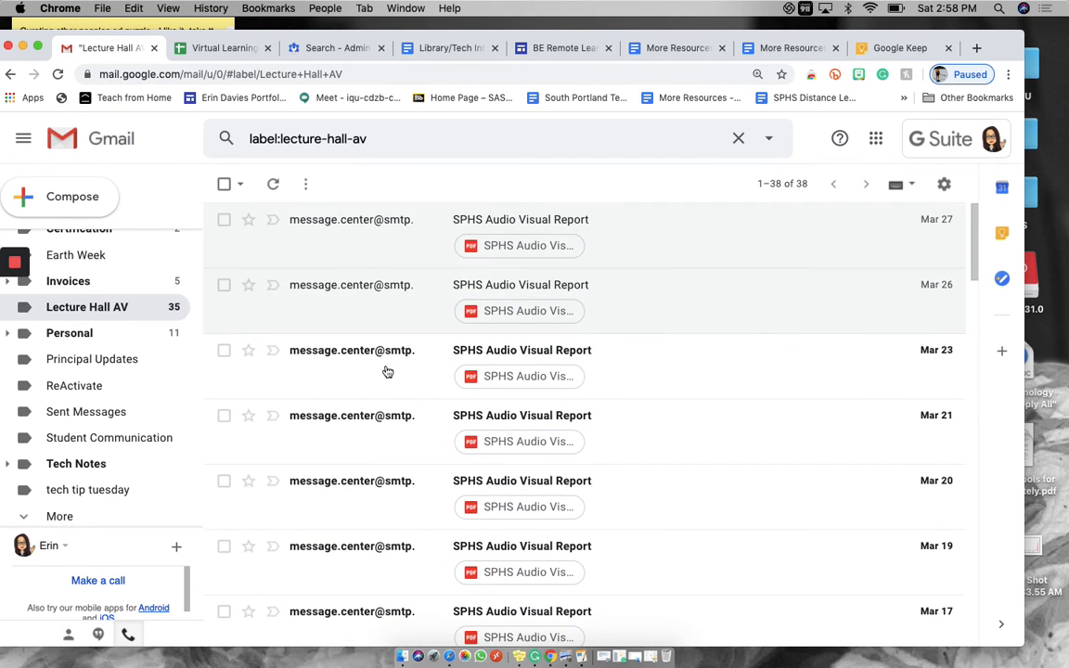